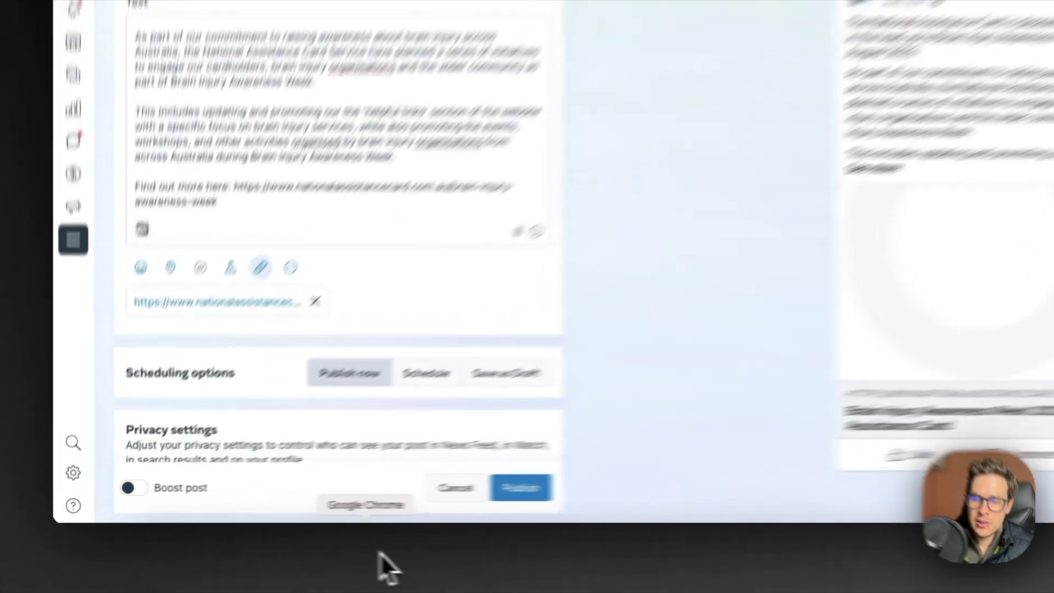
Step: In the Brain Injury Awareness Week page settings, select the empty Open Graph Image URL field
left_click(261, 521)
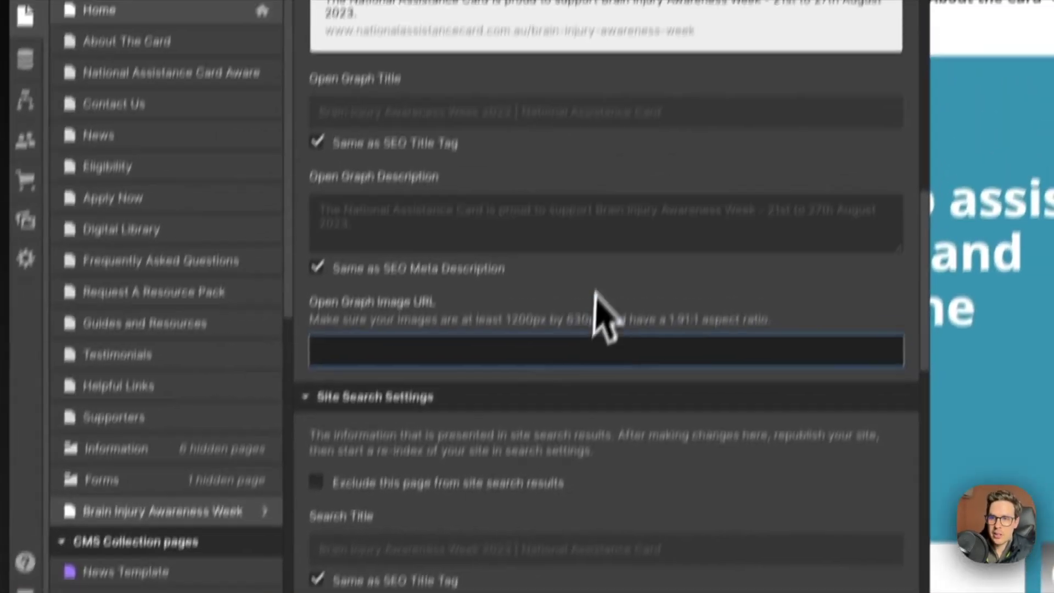
scroll(598, 181, "up", 10)
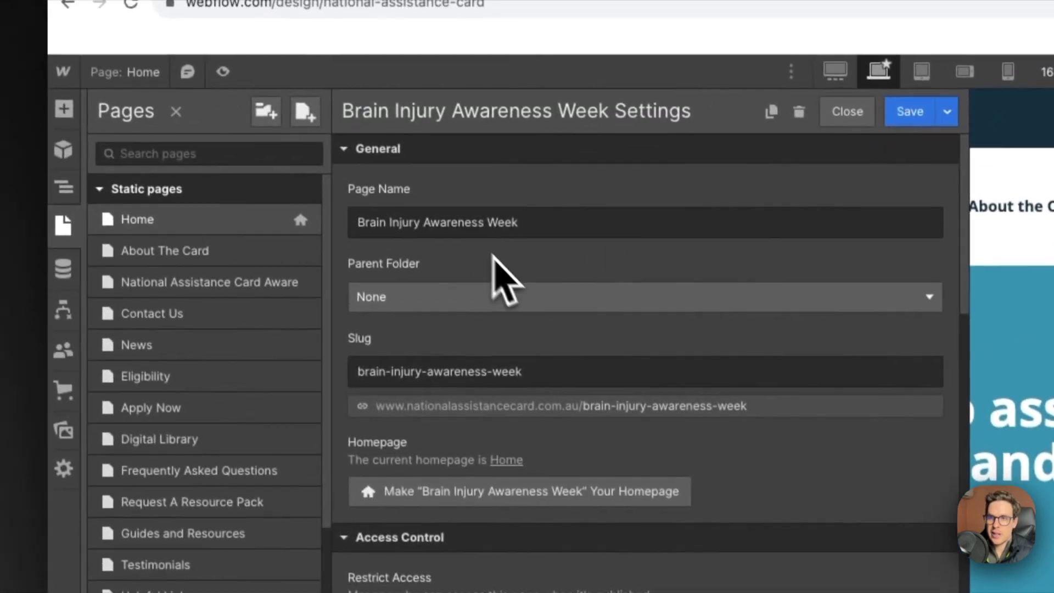
scroll(510, 310, "down", 10)
scroll(507, 297, "down", 4)
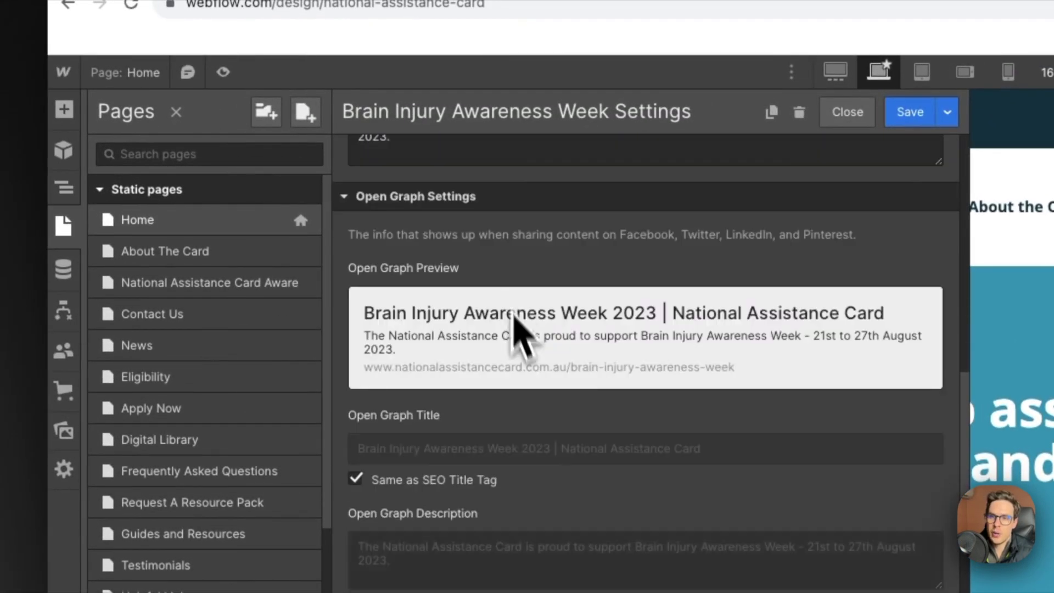
left_click(513, 426)
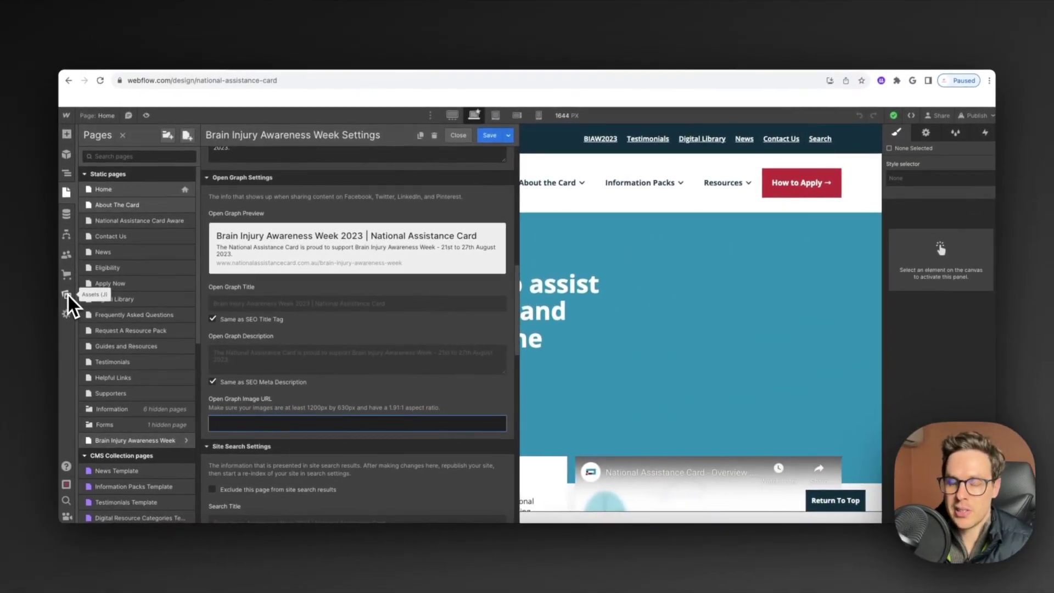
Step: From Assets, open the Brain Injury Awareness.png image by itself in a new tab
left_click(67, 294)
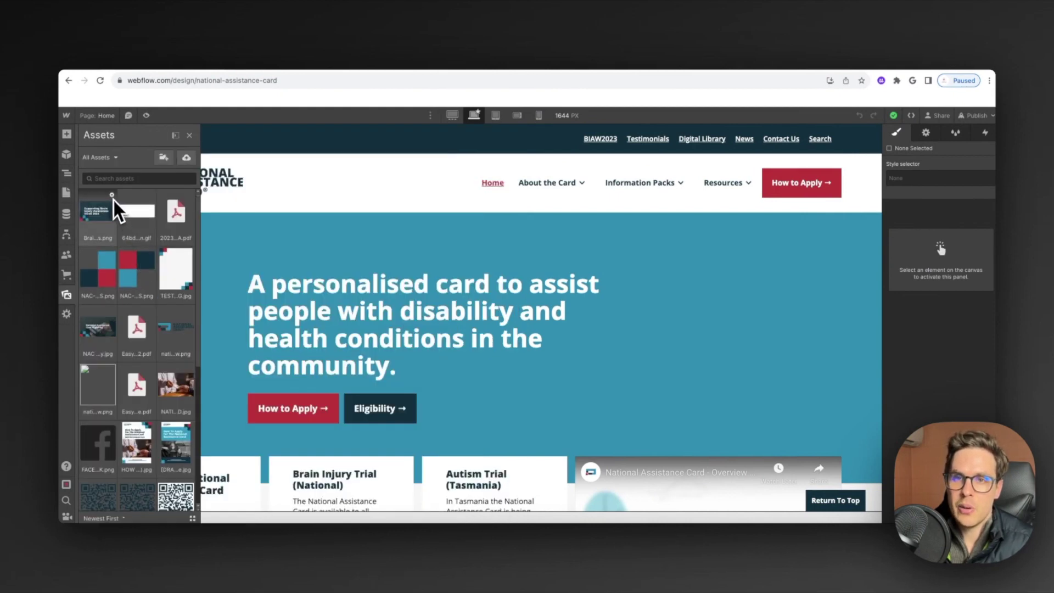
left_click(111, 195)
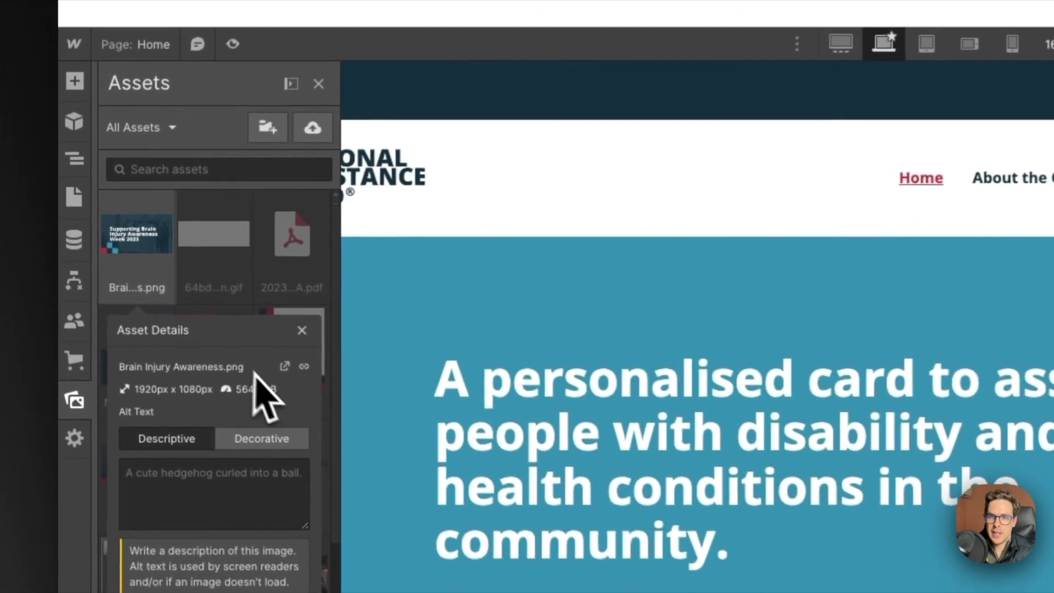
left_click(284, 366)
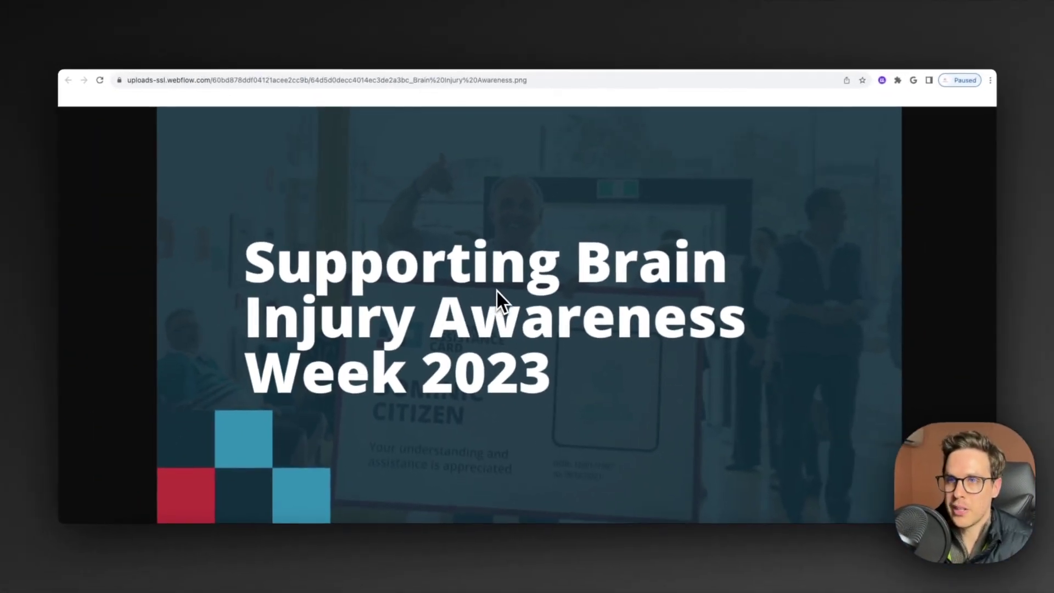
left_click(329, 64)
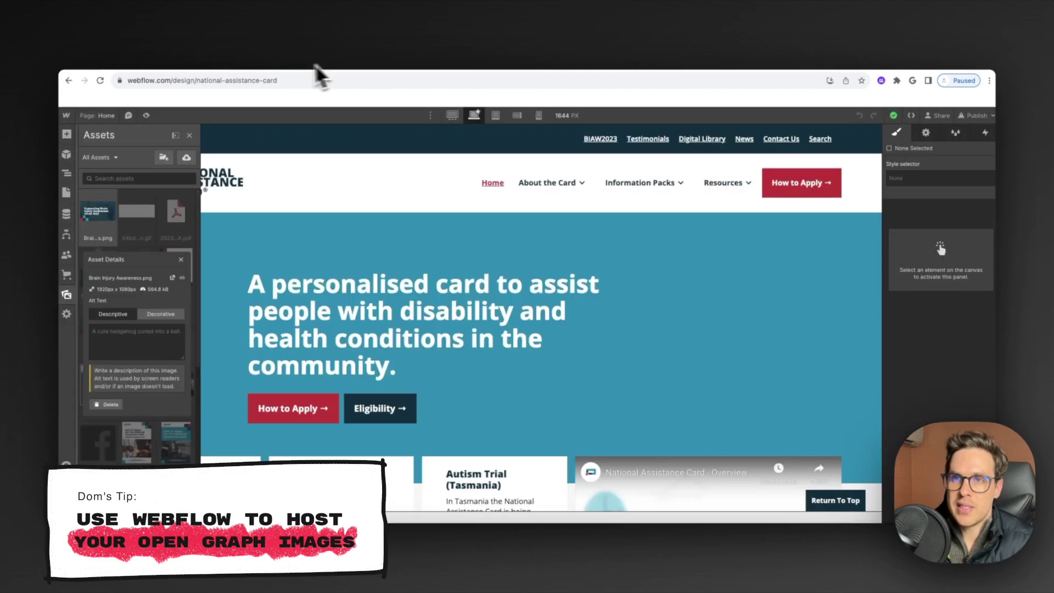
left_click(181, 259)
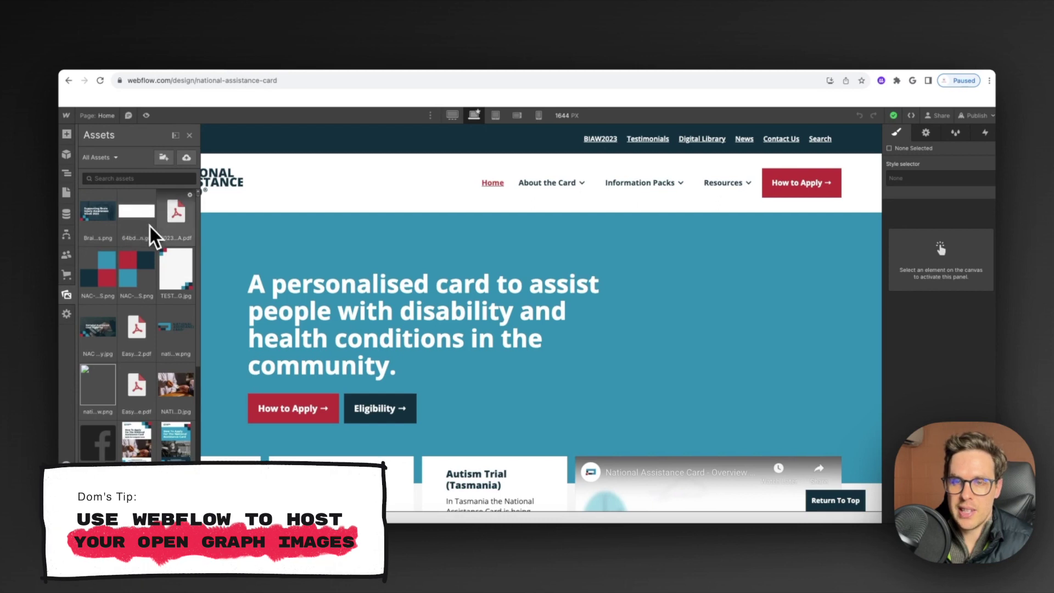
Step: Copy the image's hosted uploads URL, close its tab, and return to the Pages list
left_click(112, 195)
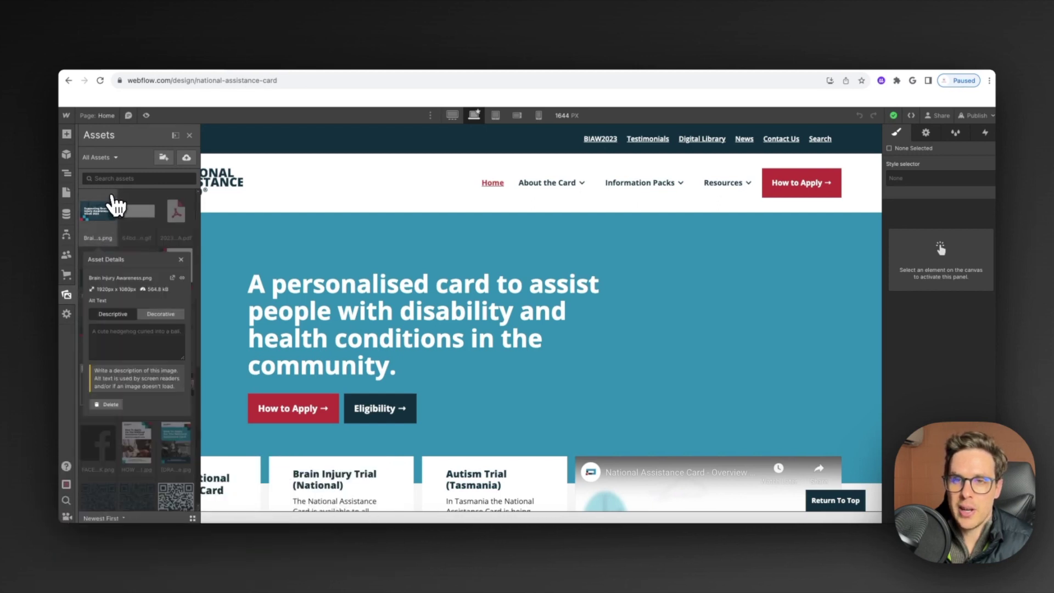
left_click(172, 278)
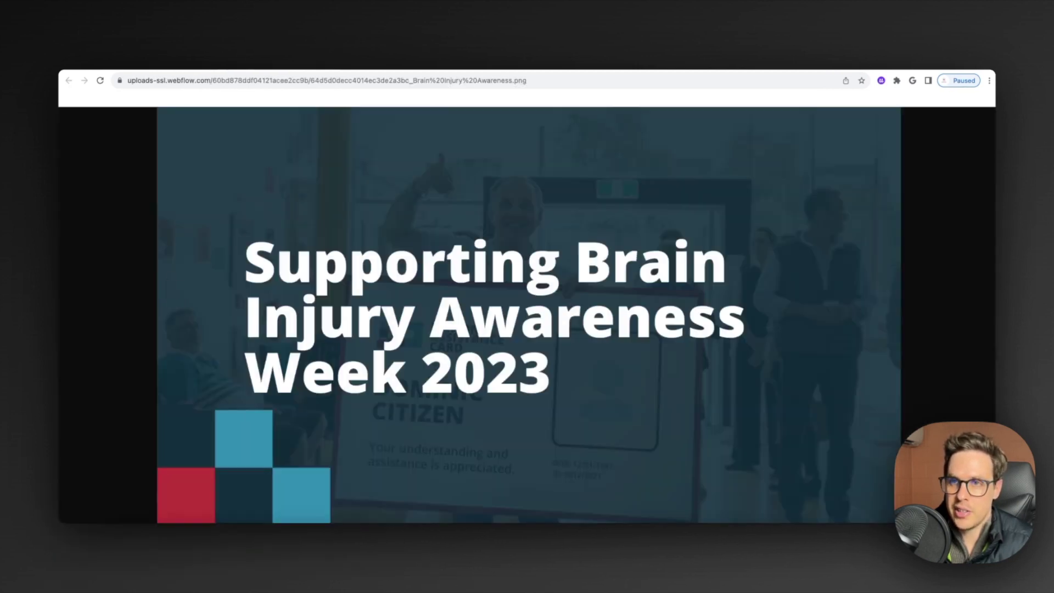
left_click(344, 80)
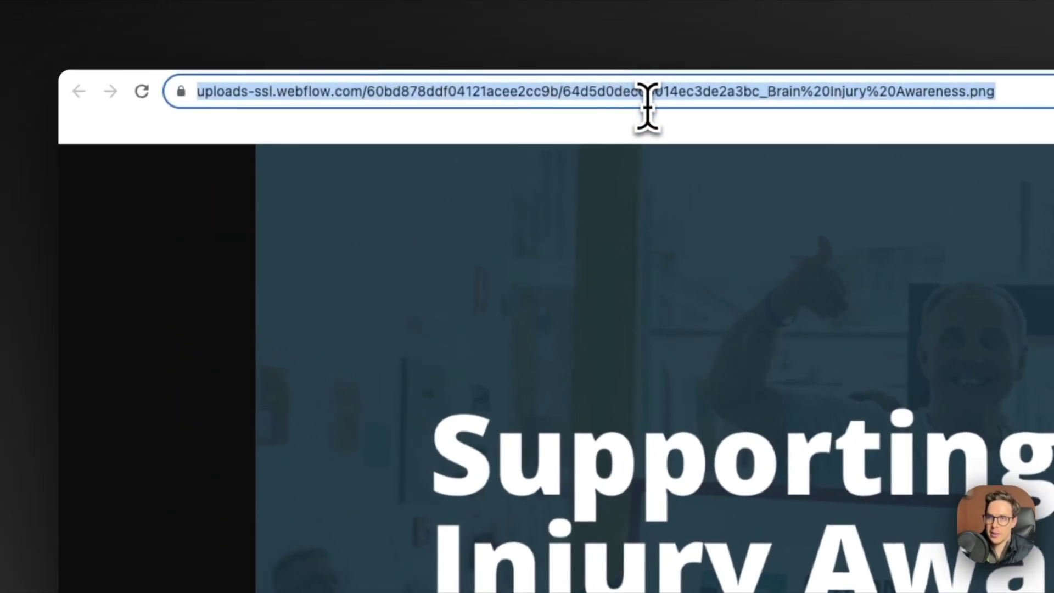
key("super+w")
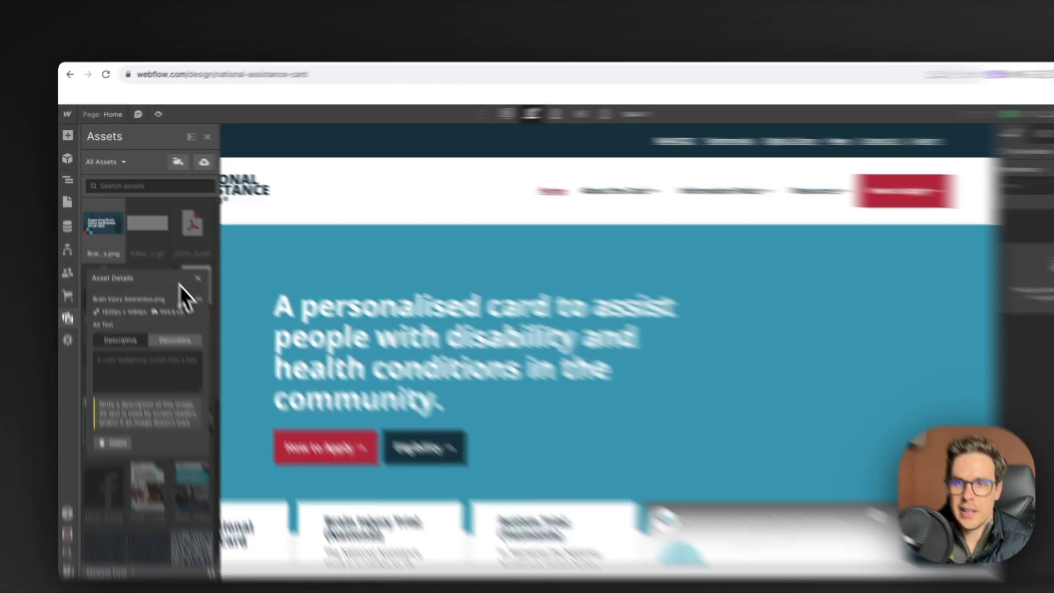
left_click(175, 280)
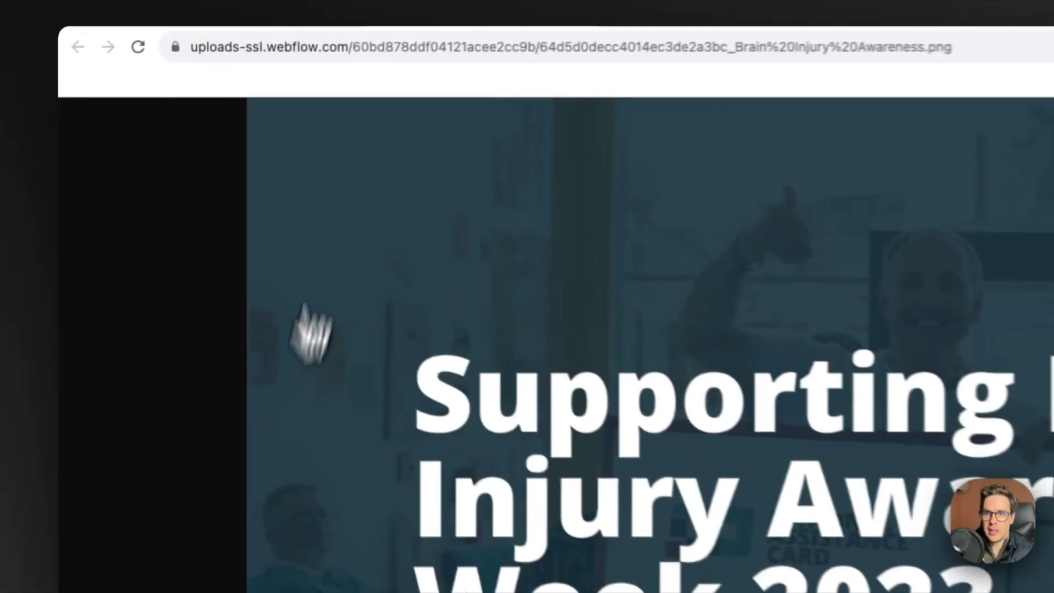
left_click(209, 82)
key("super+c")
key("super+w")
left_click(81, 312)
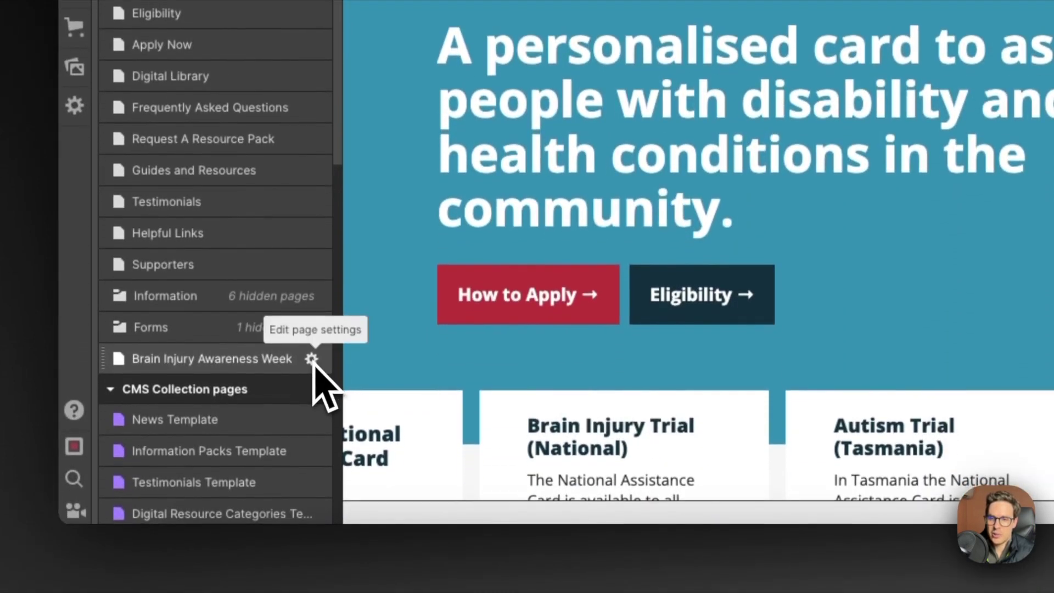
Step: Paste the copied image URL as the Brain Injury Awareness Week page's Open Graph image
left_click(311, 359)
scroll(511, 244, "down", 8)
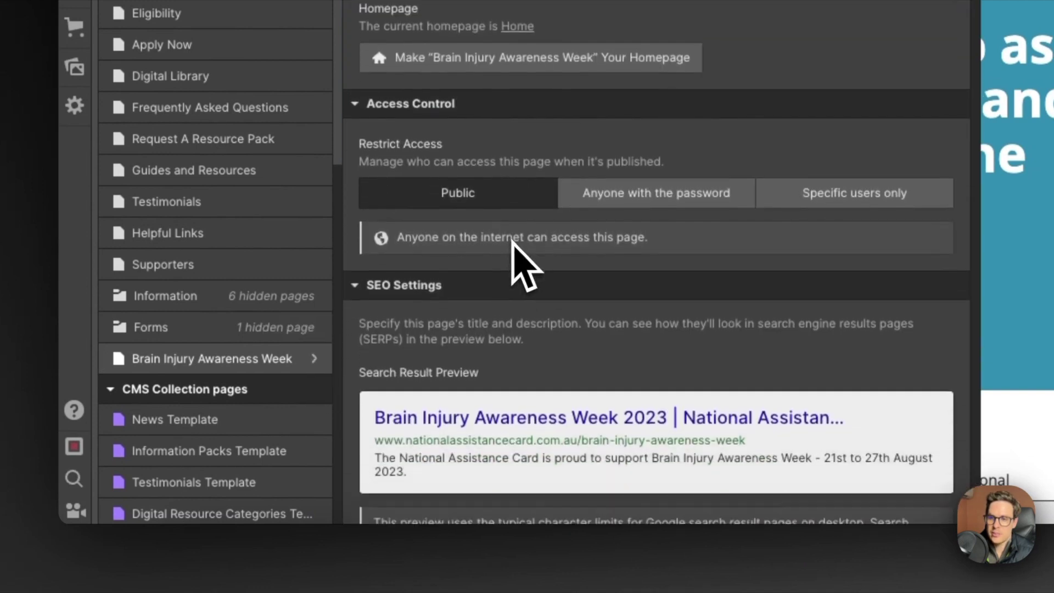
scroll(516, 263, "down", 10)
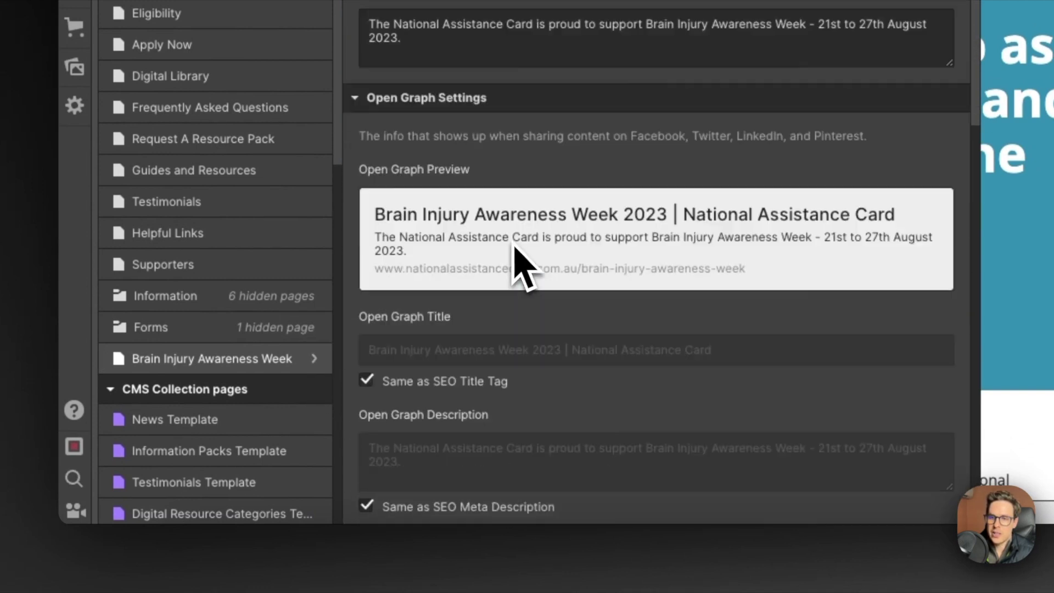
scroll(488, 235, "up", 1)
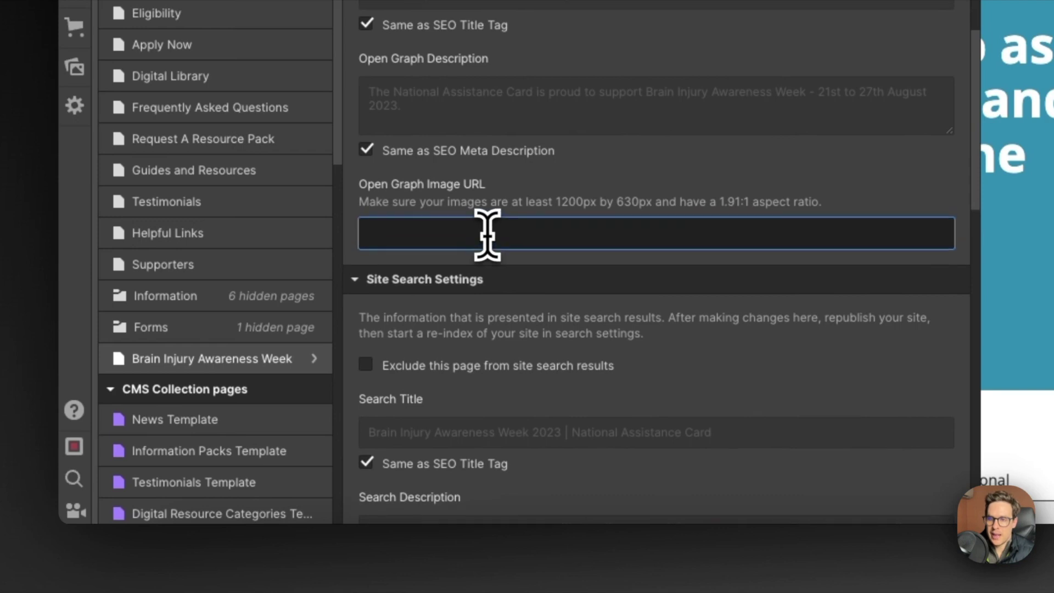
key("super+v")
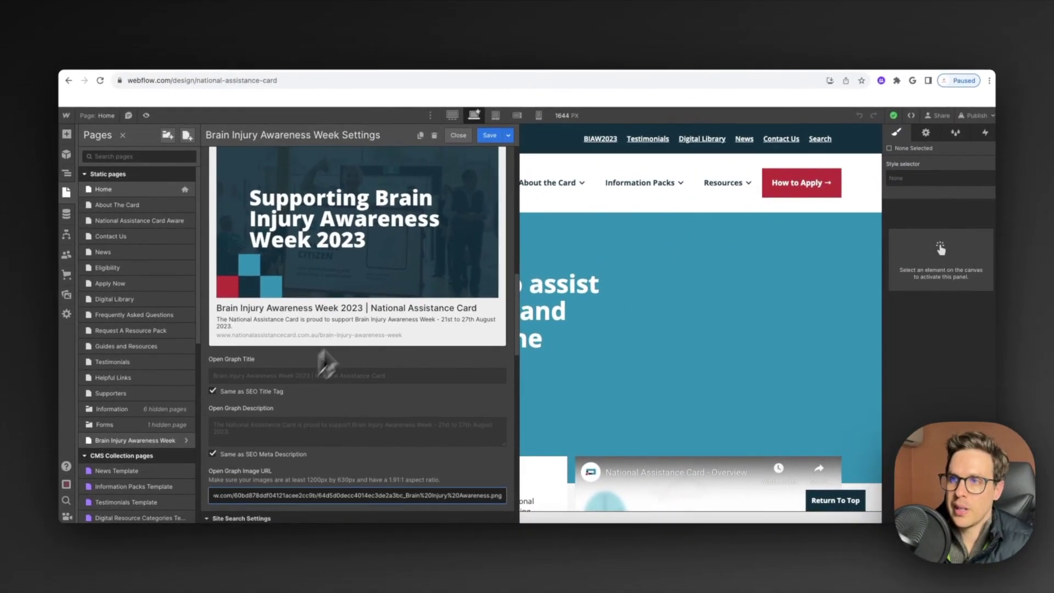
Step: Publish the site to both the staging and production domains
scroll(369, 220, "up", 2)
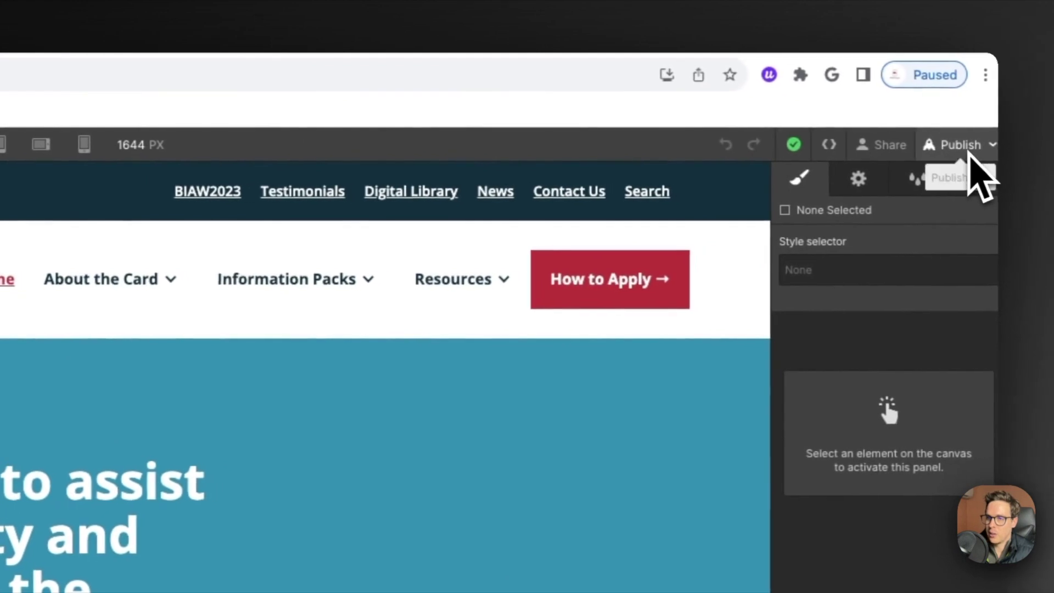
left_click(990, 149)
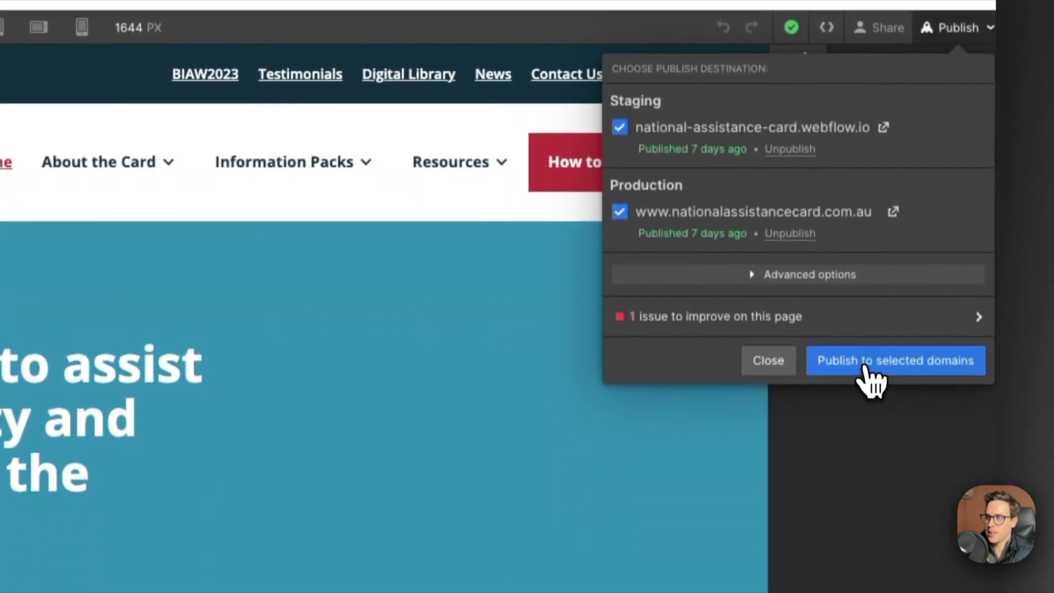
left_click(866, 387)
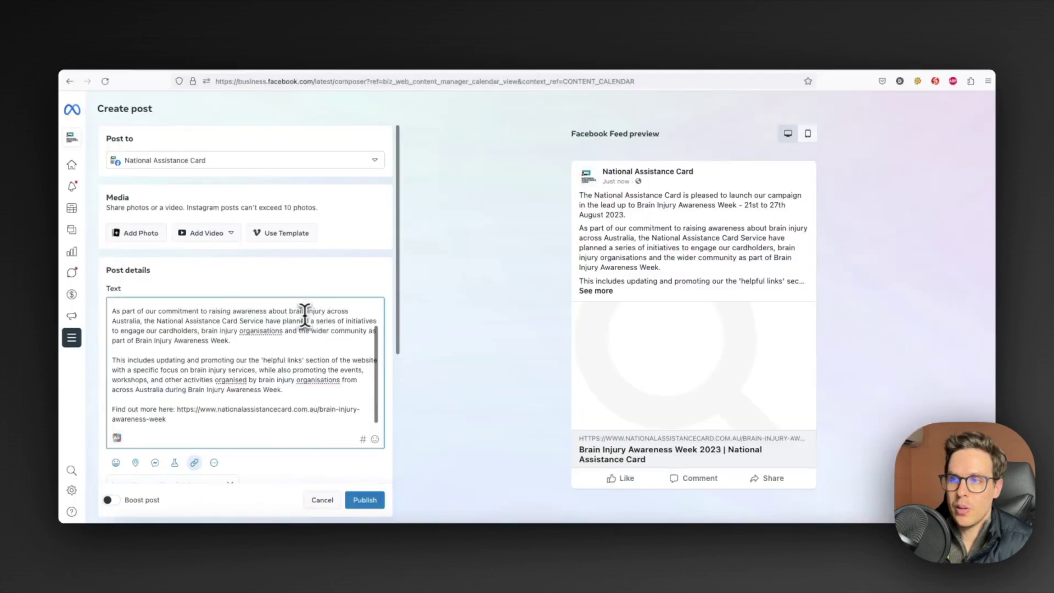
Step: Reload the Facebook post composer, leaving the unsaved post, and paste the same post text back in
scroll(305, 308, "up", 2)
key("super+a")
key("super+c")
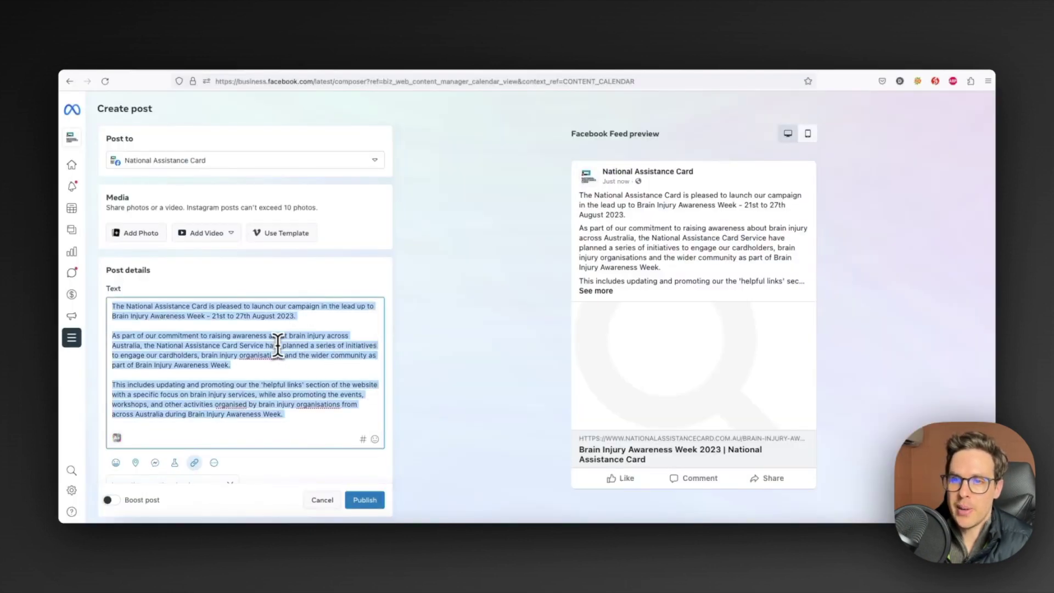
key("super+r")
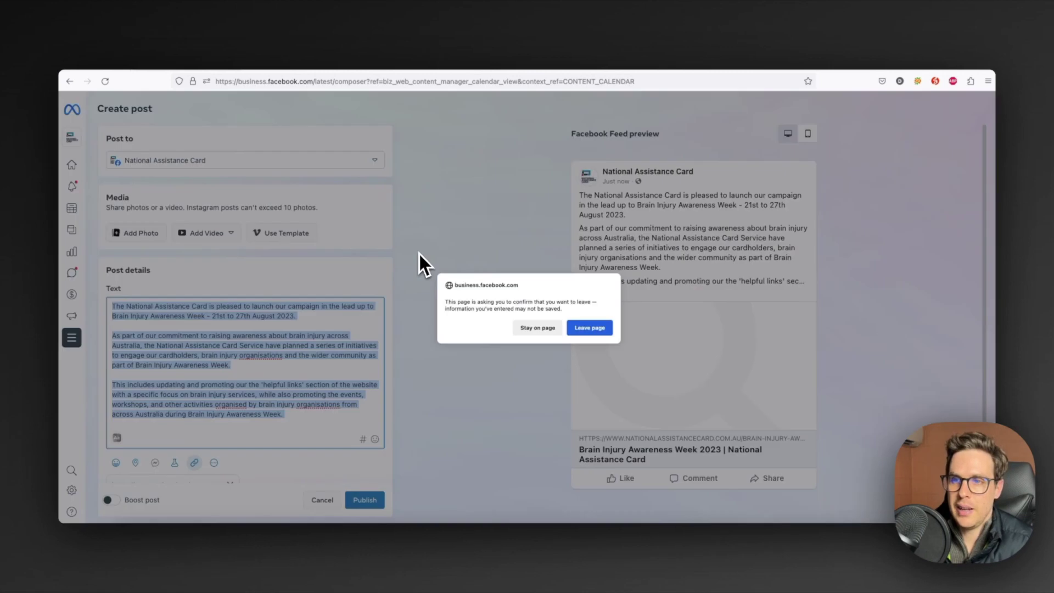
left_click(595, 327)
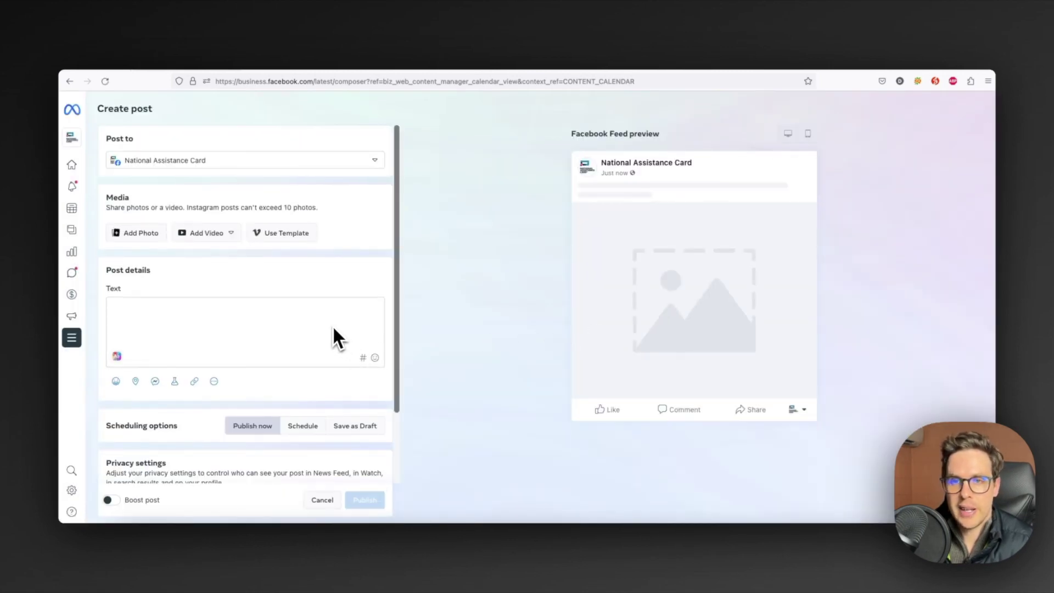
left_click(329, 324)
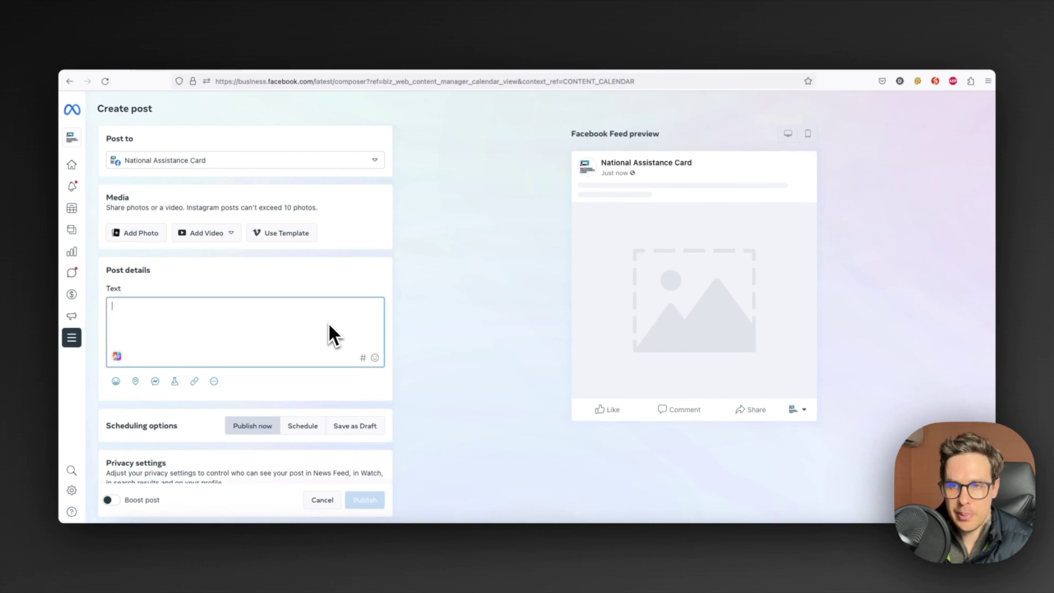
key("super+v")
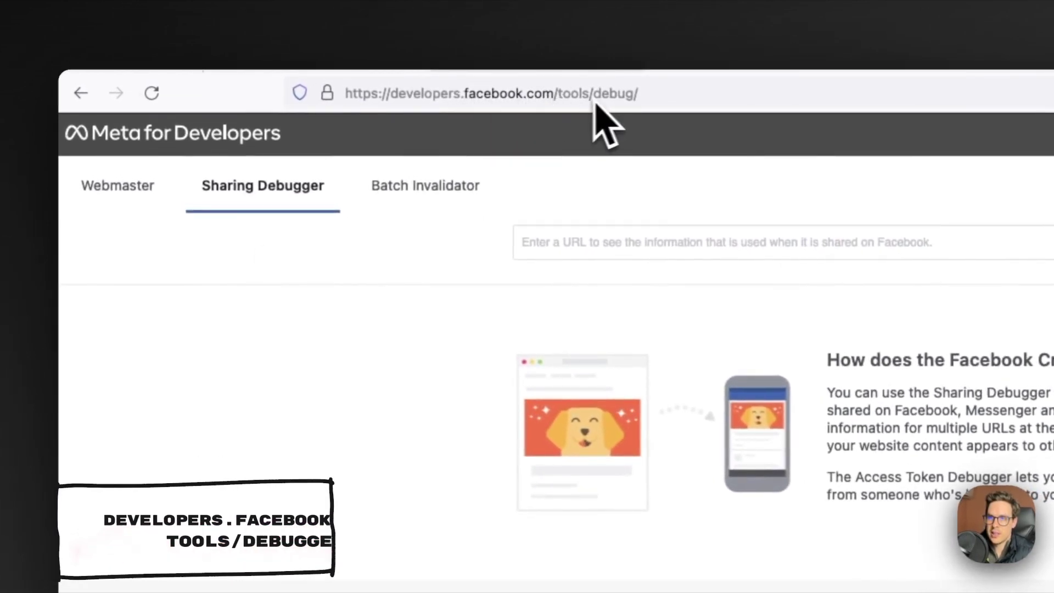
Step: Debug the brain-injury-awareness-week page URL in the Sharing Debugger
key("ctrl+shift+Tab")
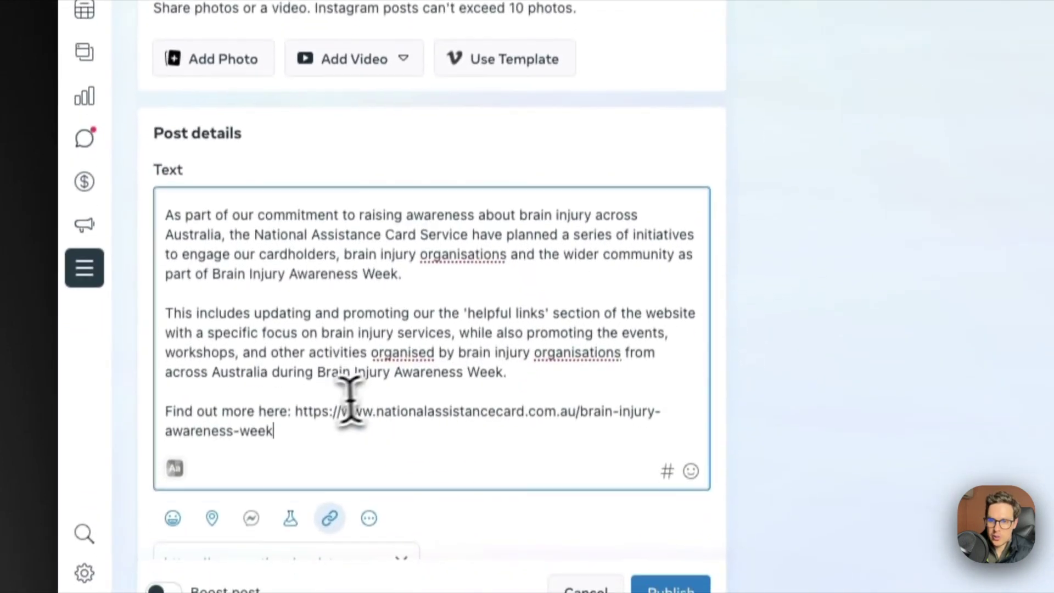
left_click(299, 401, "shift")
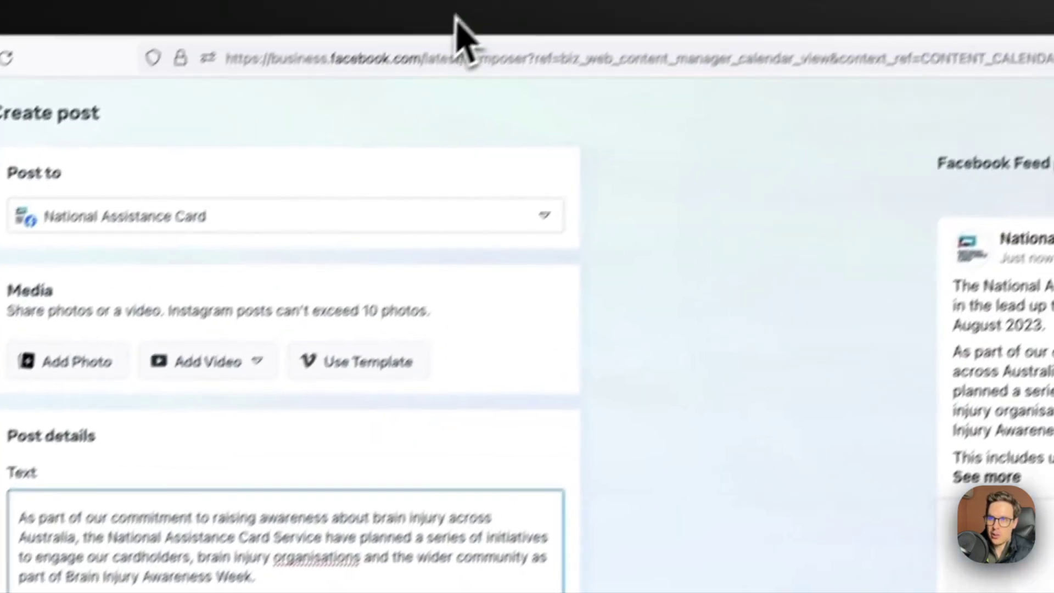
left_click(459, 35)
left_click(505, 242)
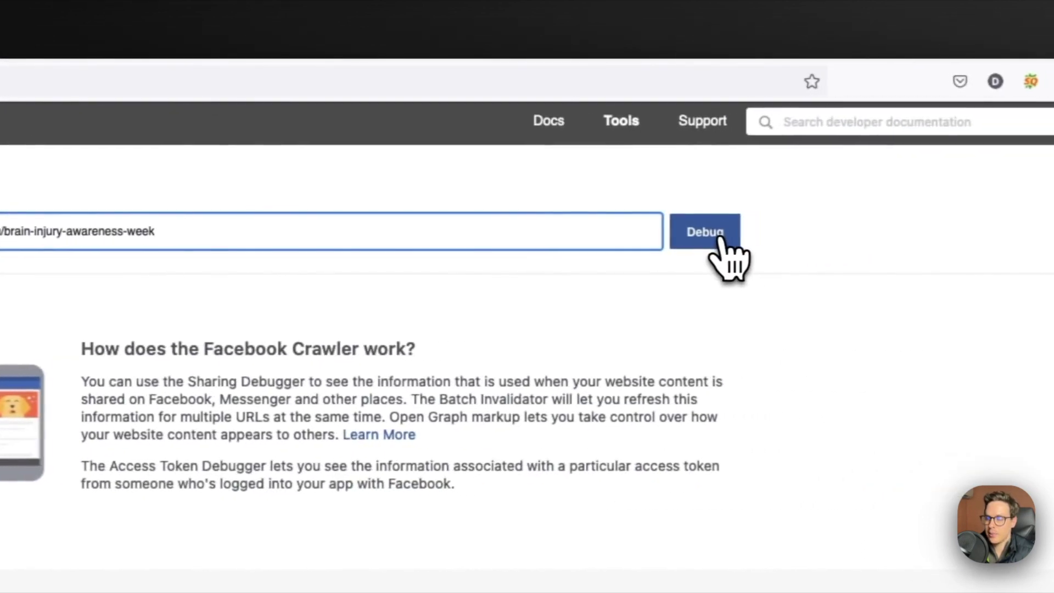
left_click(711, 237)
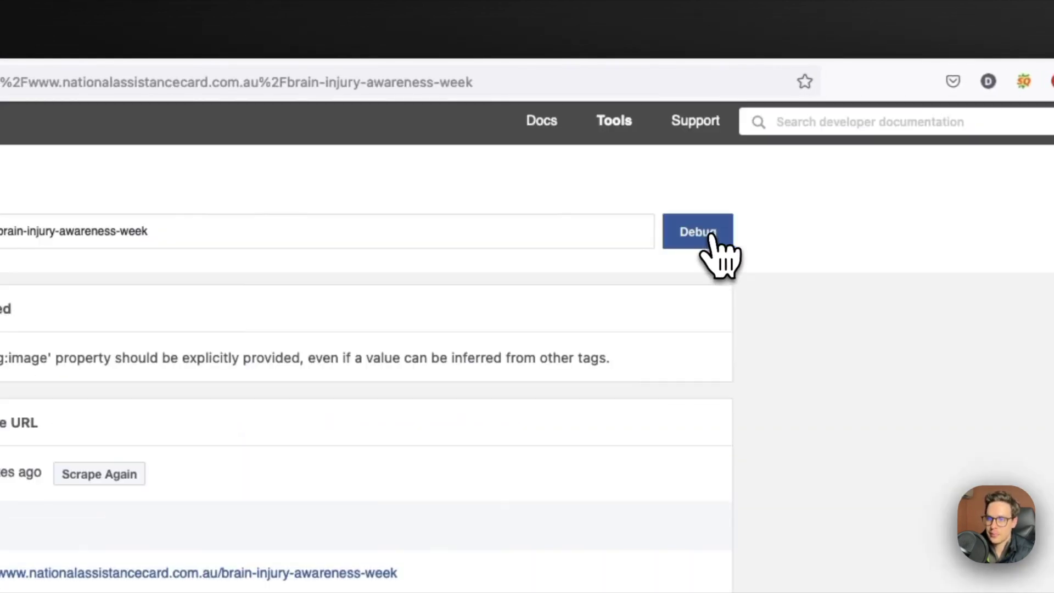
Step: Scrape the page again so the link preview shows the Brain Injury Awareness Week 2023 image
scroll(11, 549, "down", 1)
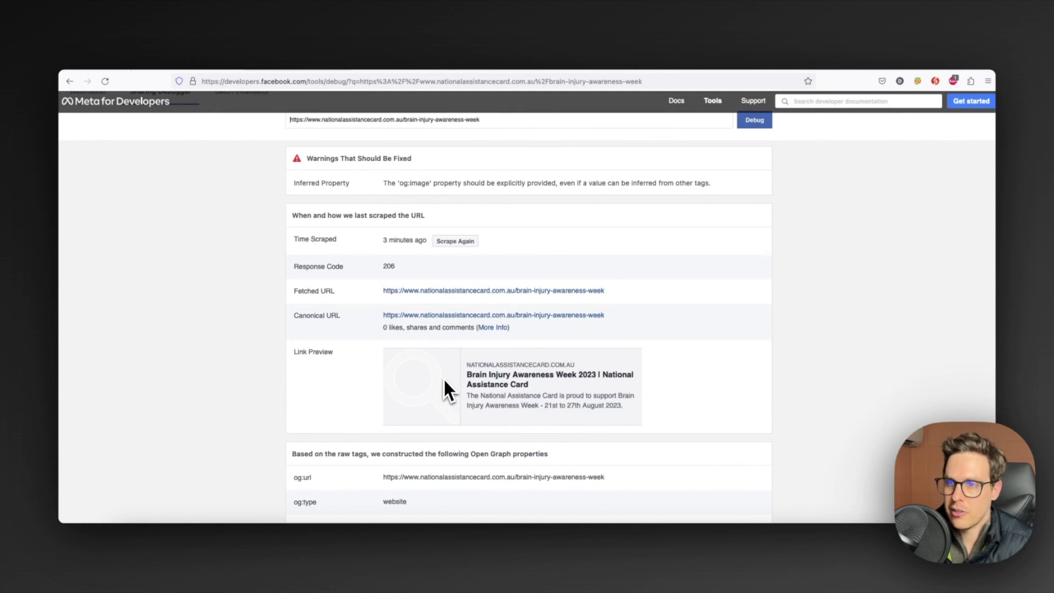
scroll(442, 377, "up", 1)
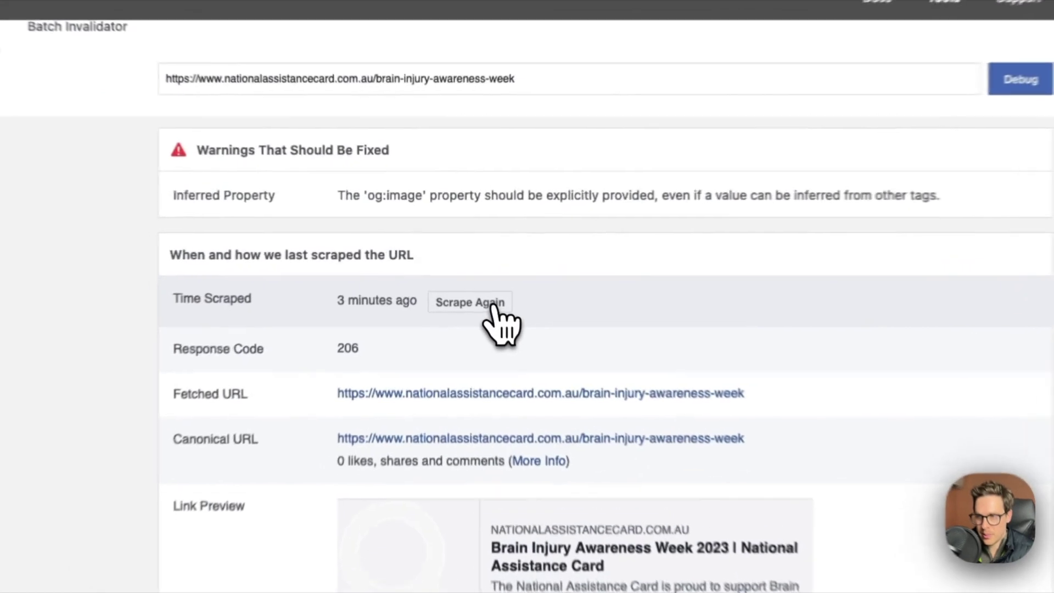
left_click(467, 267)
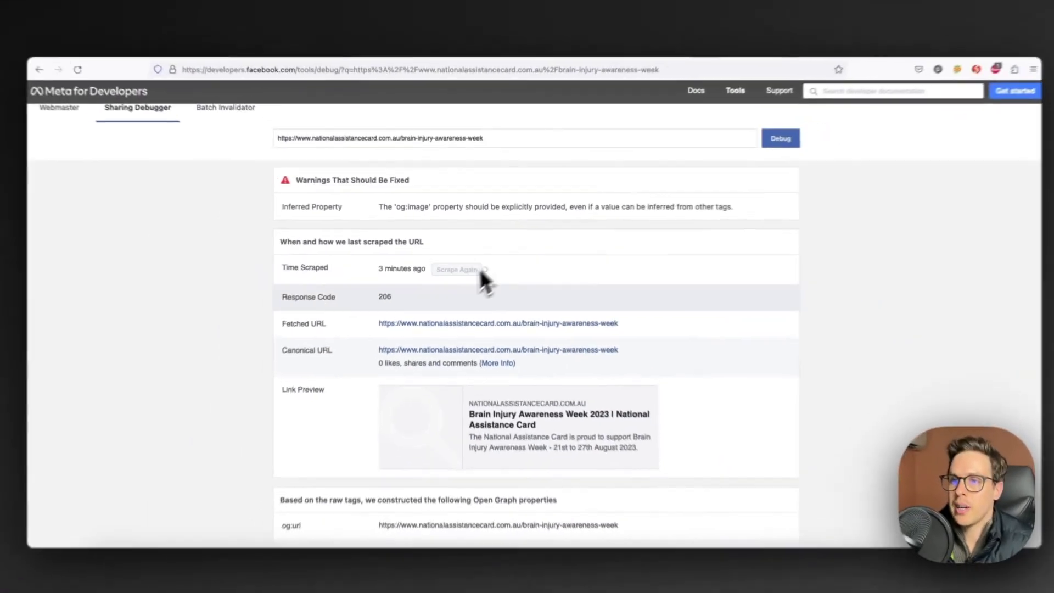
scroll(548, 255, "down", 3)
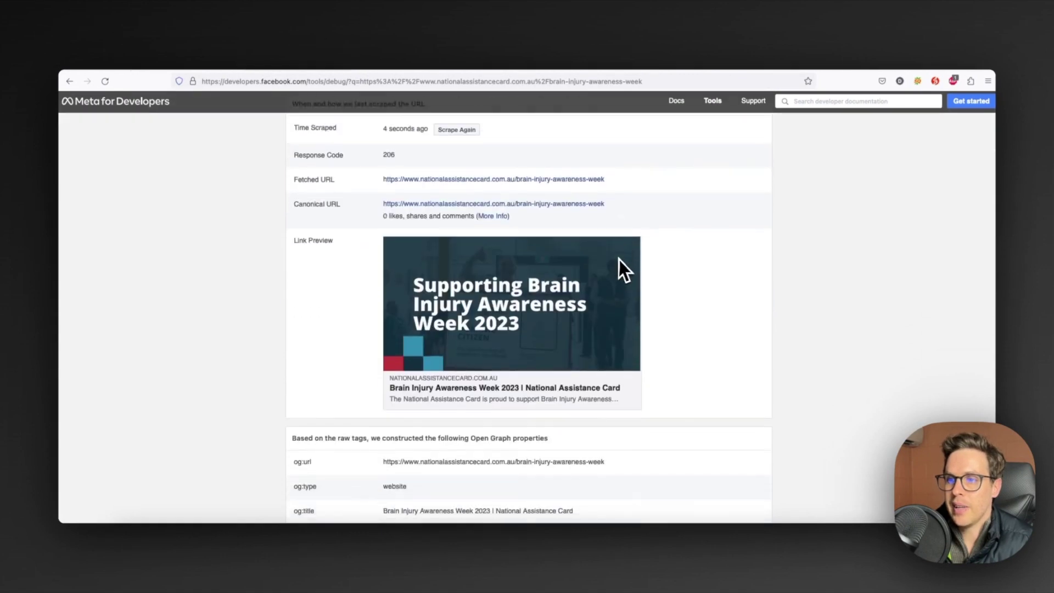
scroll(535, 323, "up", 1)
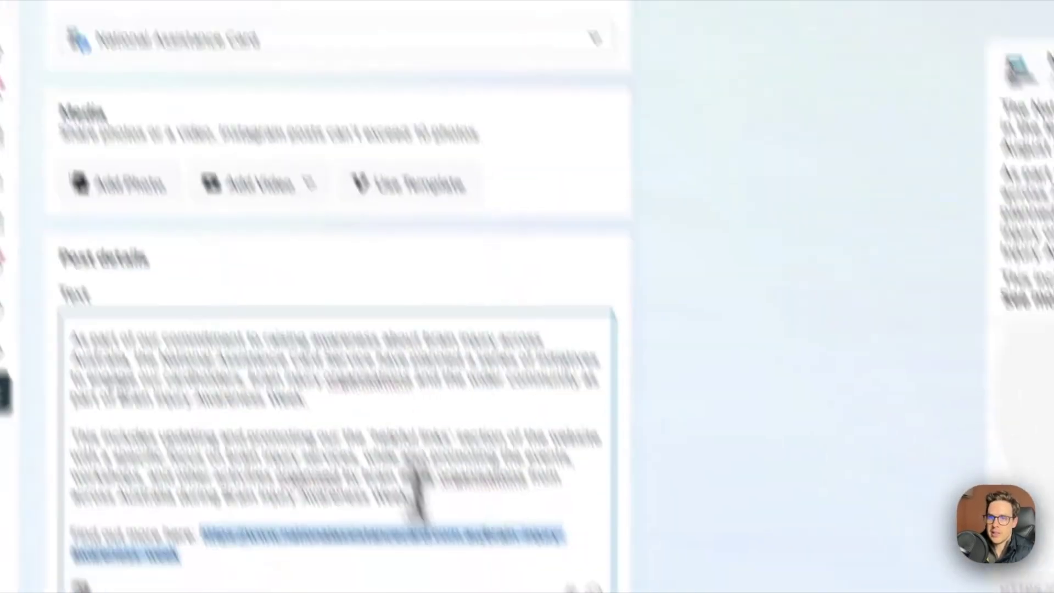
Step: Reload the composer and re-paste the post text so the preview shows the Brain Injury Awareness Week 2023 image
key("super+a")
key("super+c")
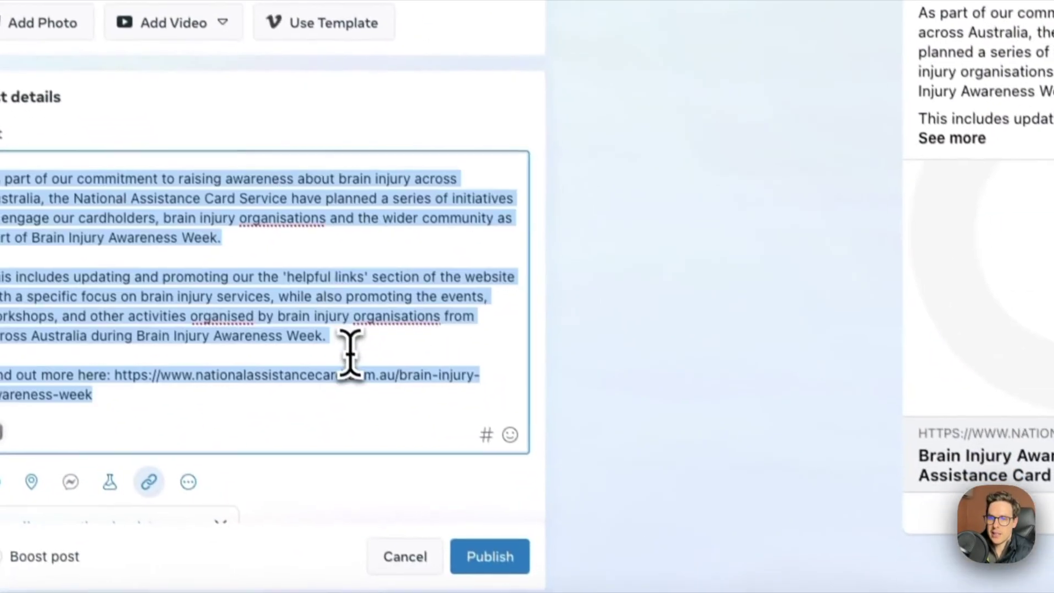
key("super+w")
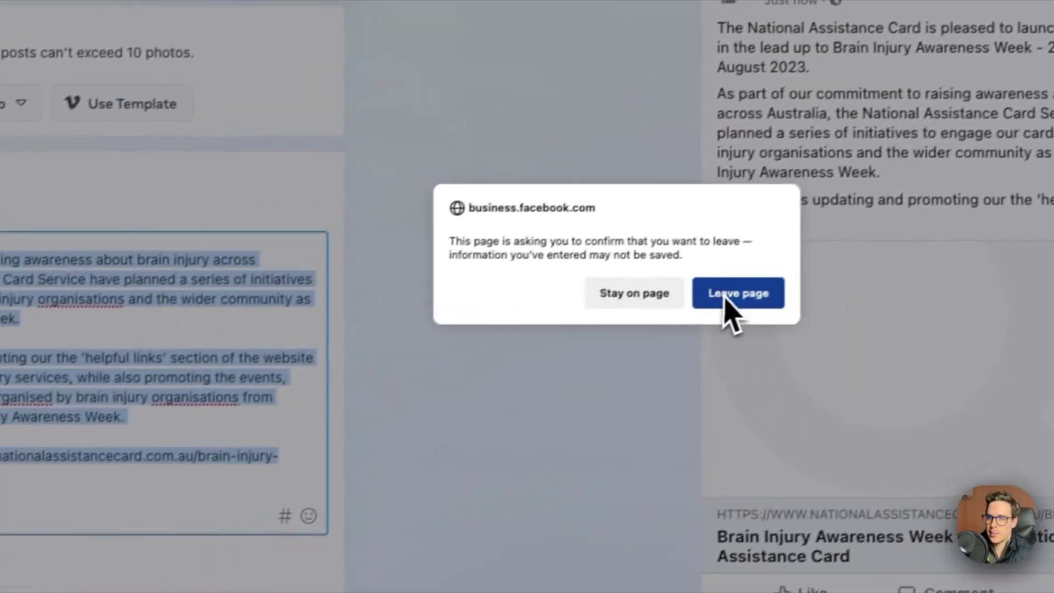
left_click(888, 217)
scroll(428, 284, "down", 1)
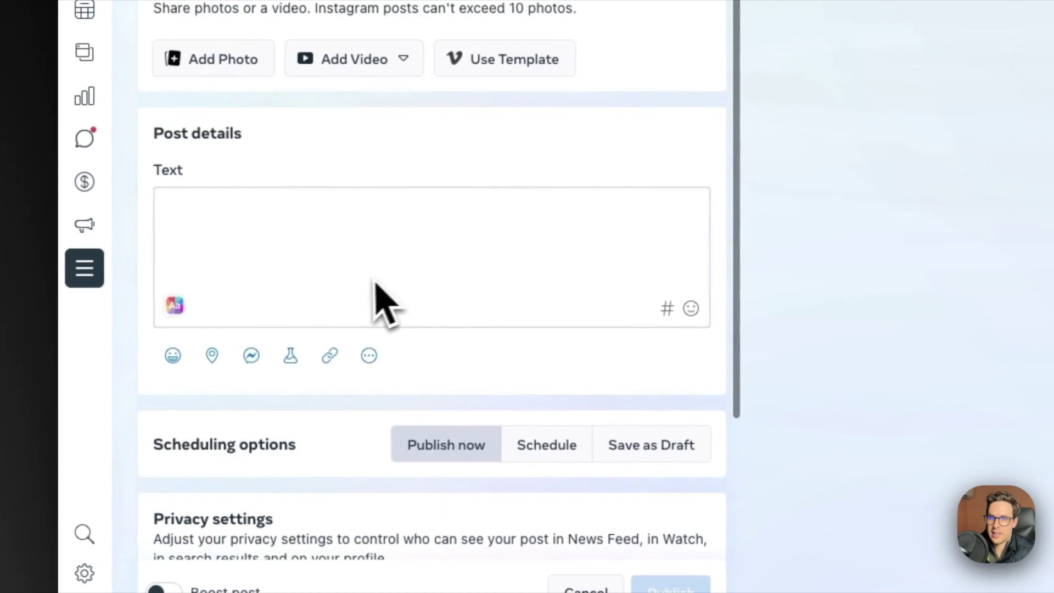
left_click(345, 281)
key("super+v")
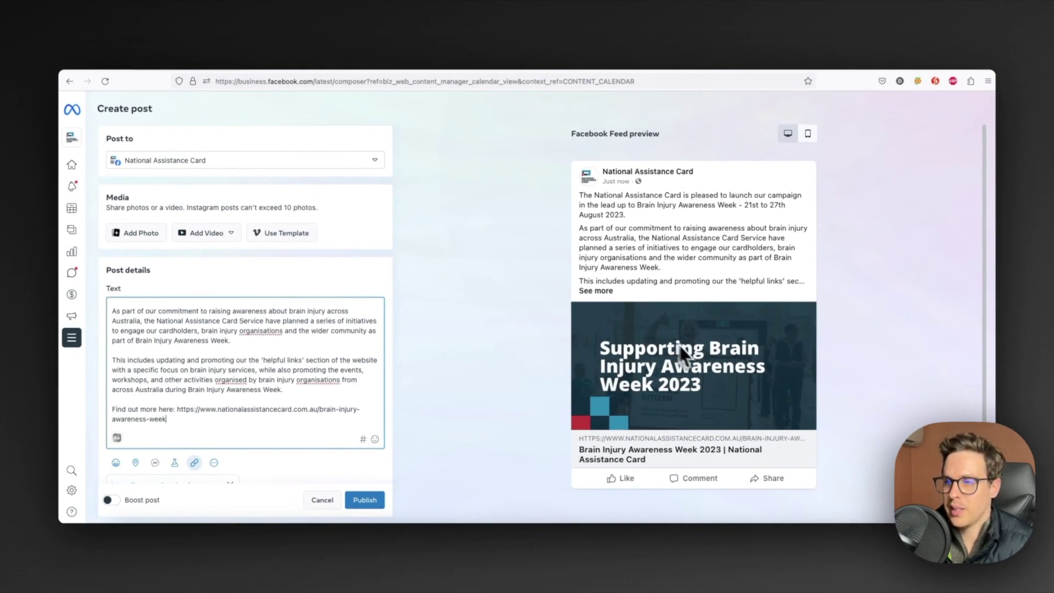
scroll(314, 340, "down", 5)
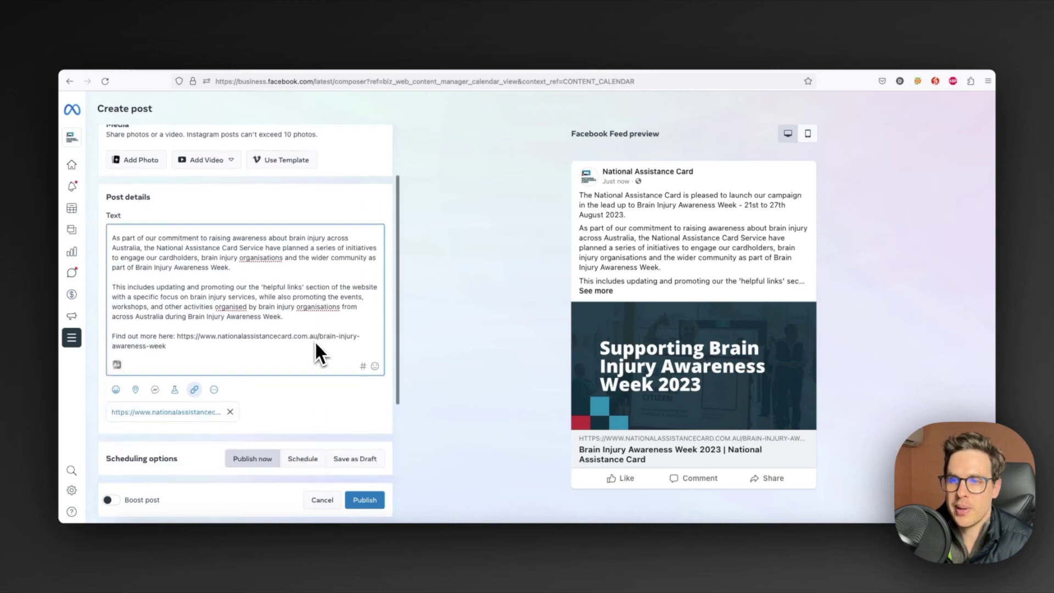